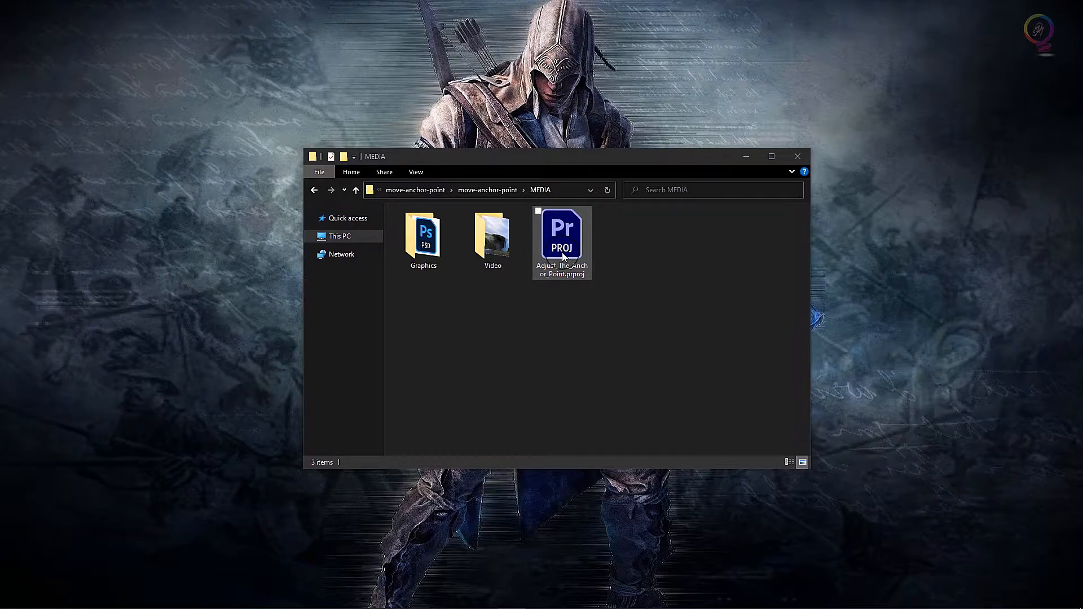
Open the Adjust_The_Anchor_Point project in Premiere Pro and reset the Effects workspace to its saved layout.
double_click(563, 255)
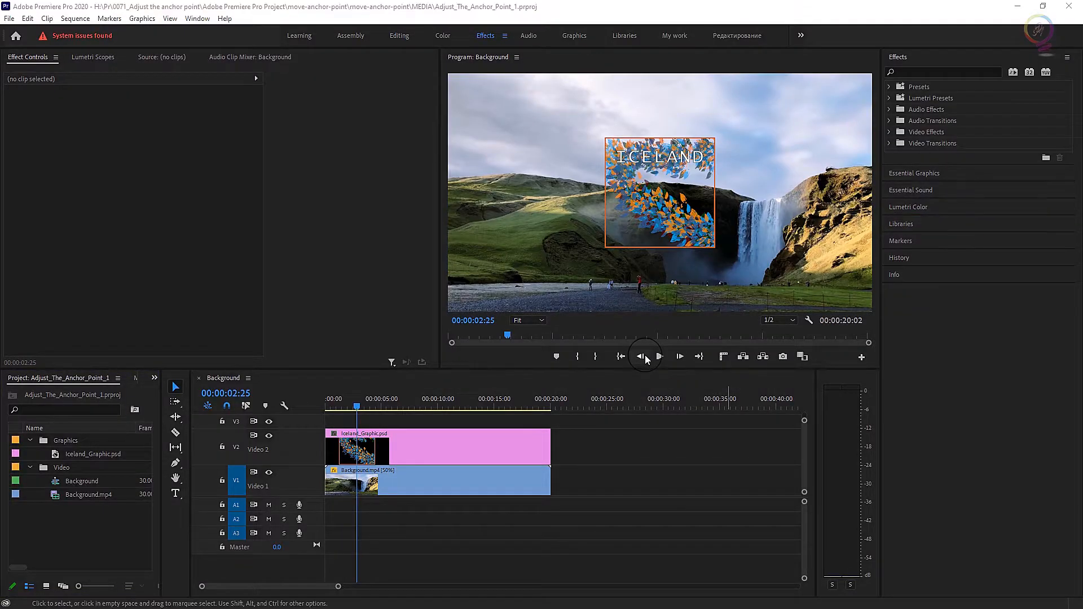
left_click(504, 35)
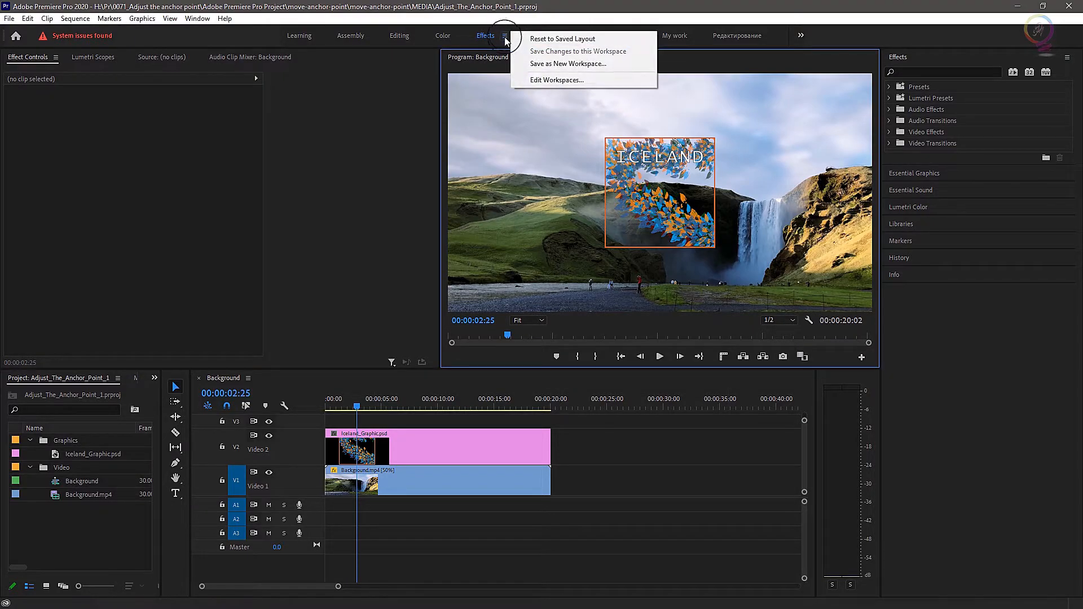
left_click(615, 38)
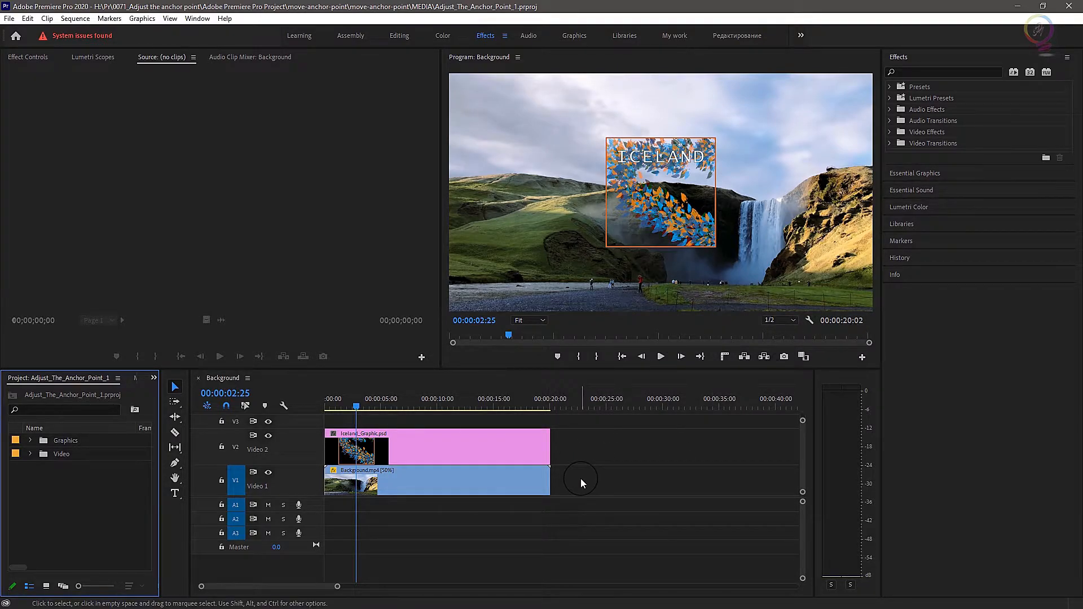
Preview the Background sequence, stopping playback at 00:00:06:24.
left_click(661, 356)
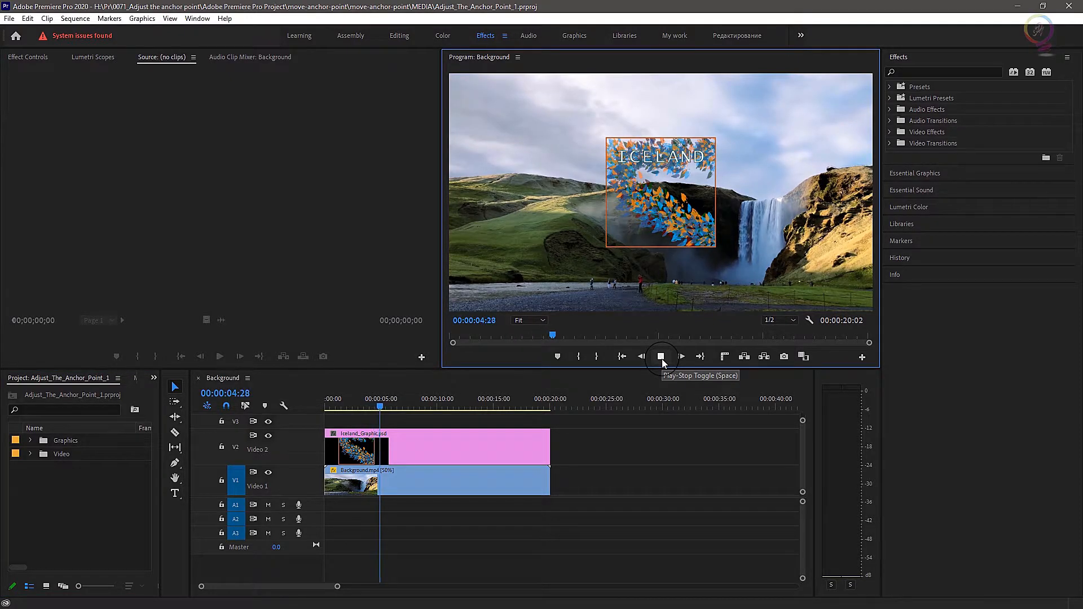
left_click(661, 357)
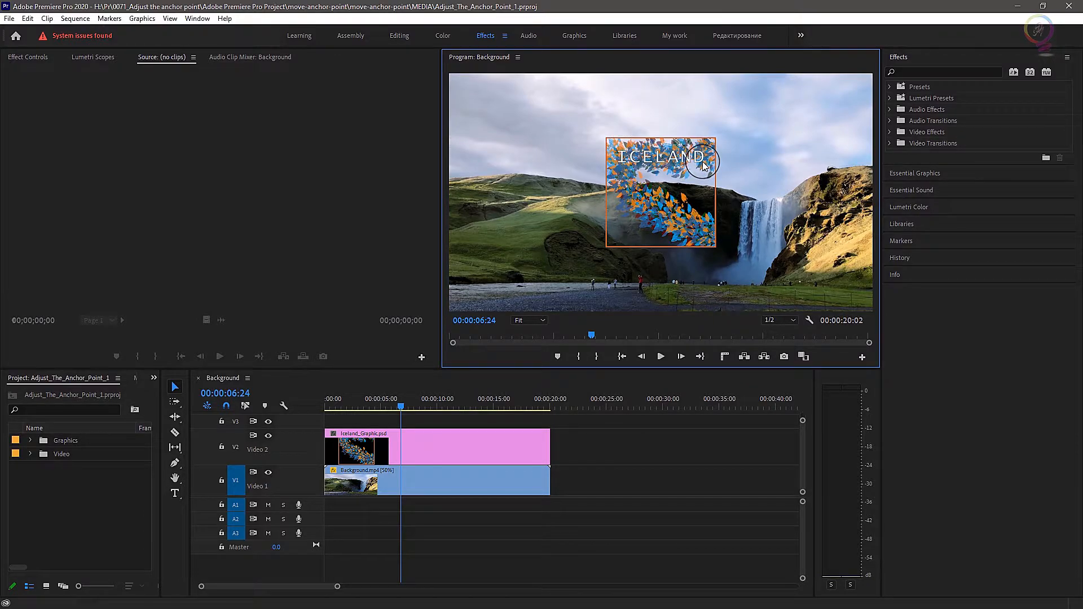
Show the effect properties of the Iceland_Graphic.psd clip and select its Motion effect to display the transform handles.
left_click(424, 445)
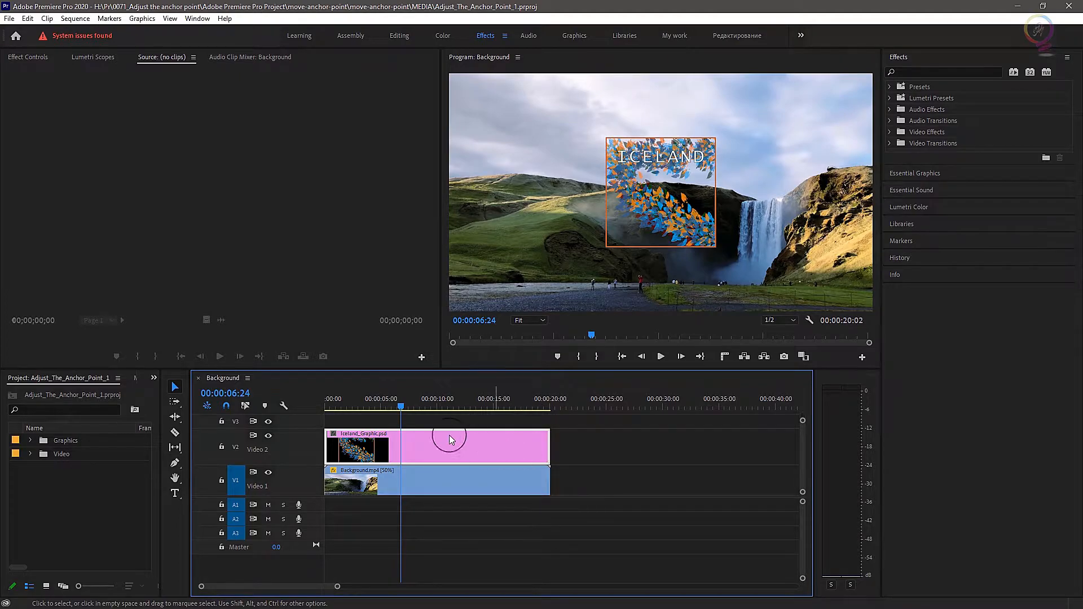
left_click(22, 57)
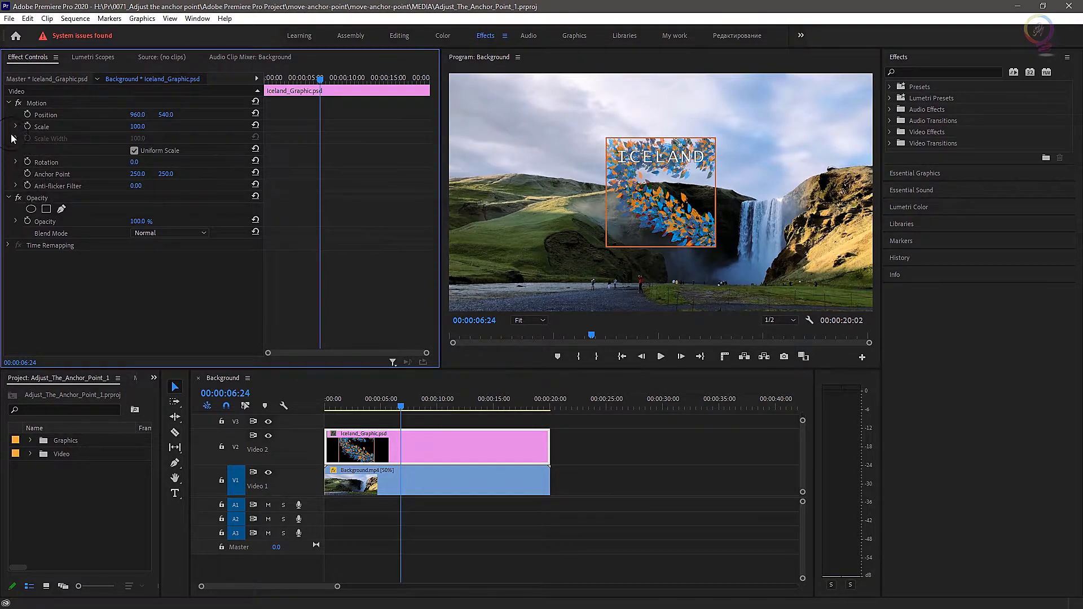
left_click(8, 103)
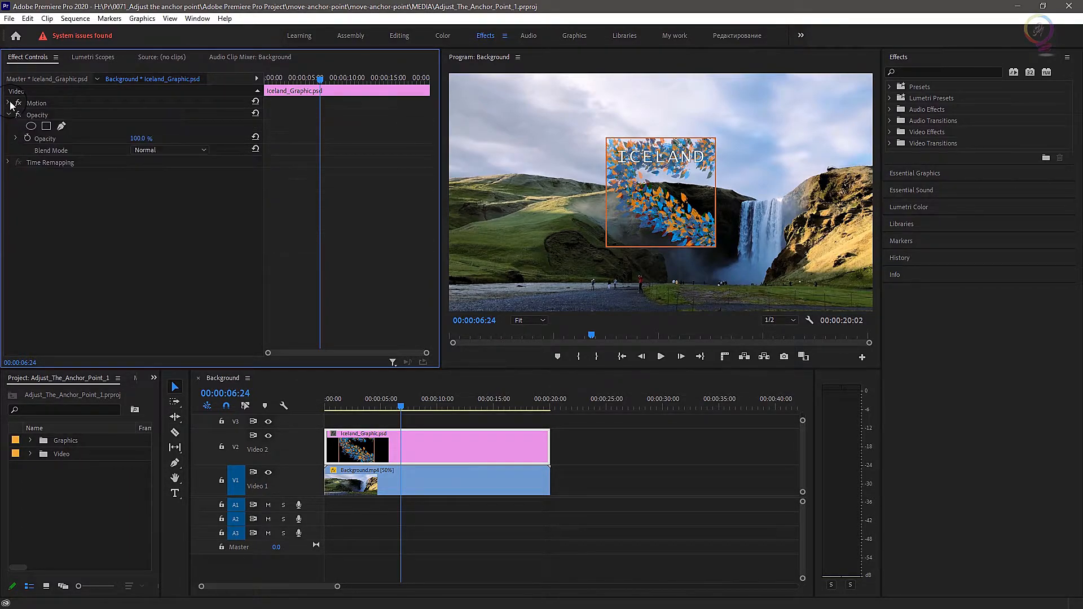
left_click(8, 103)
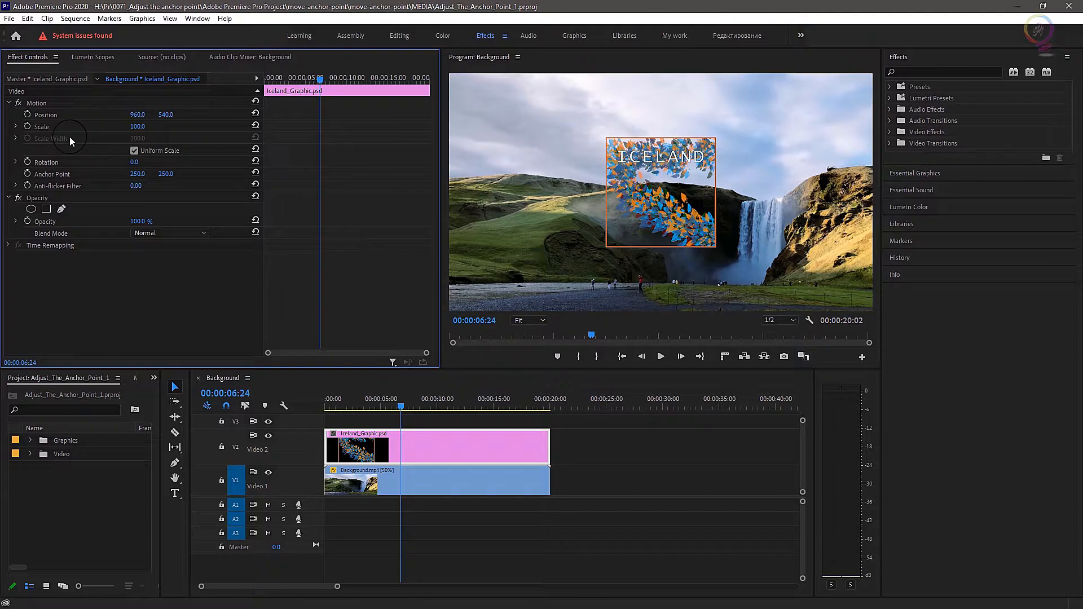
left_click(64, 103)
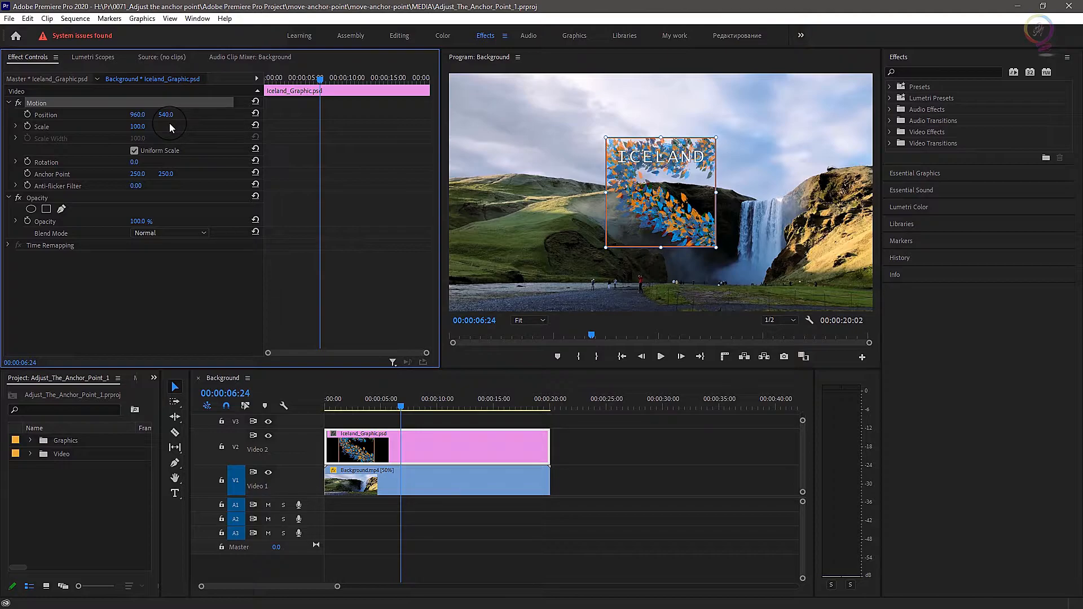
Inspect the graphic's anchor point at 100% and 200%, try moving it up and to the right, undo the move, and restore the Fit view.
left_click(544, 320)
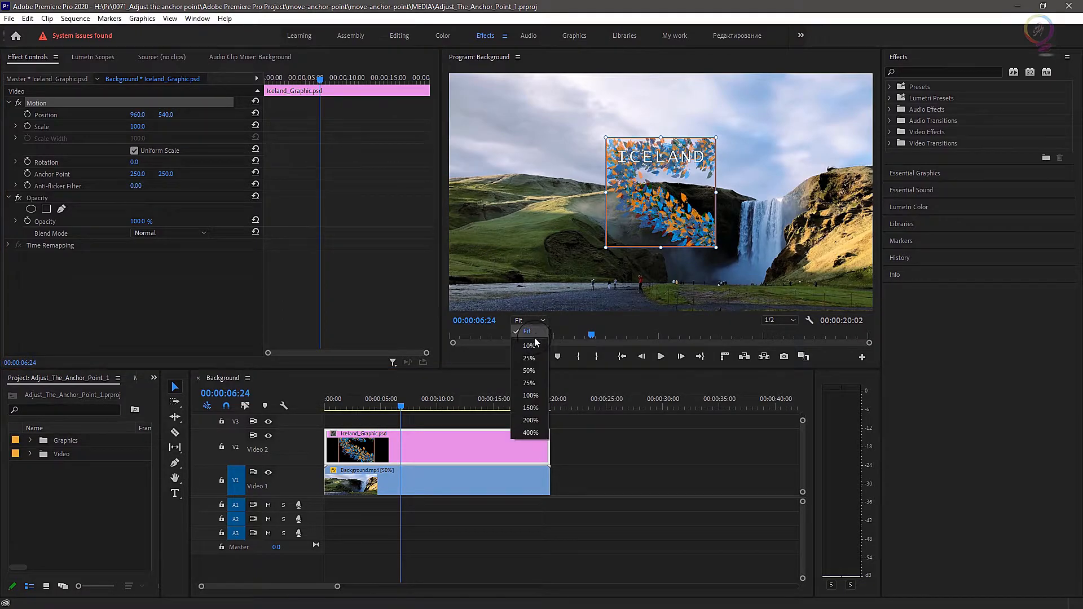
left_click(532, 398)
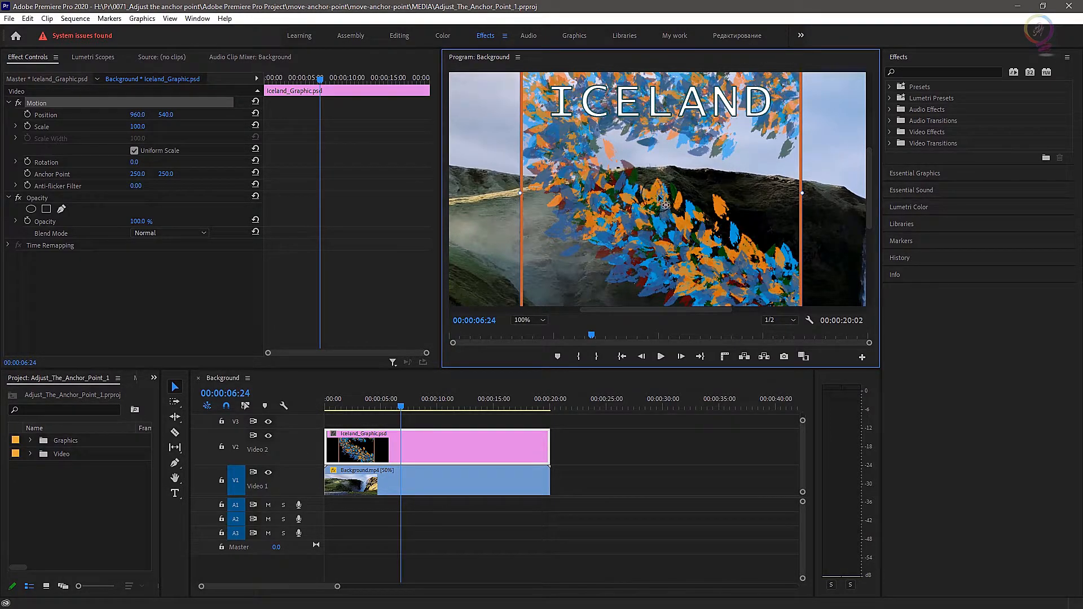
left_click(532, 320)
left_click(528, 421)
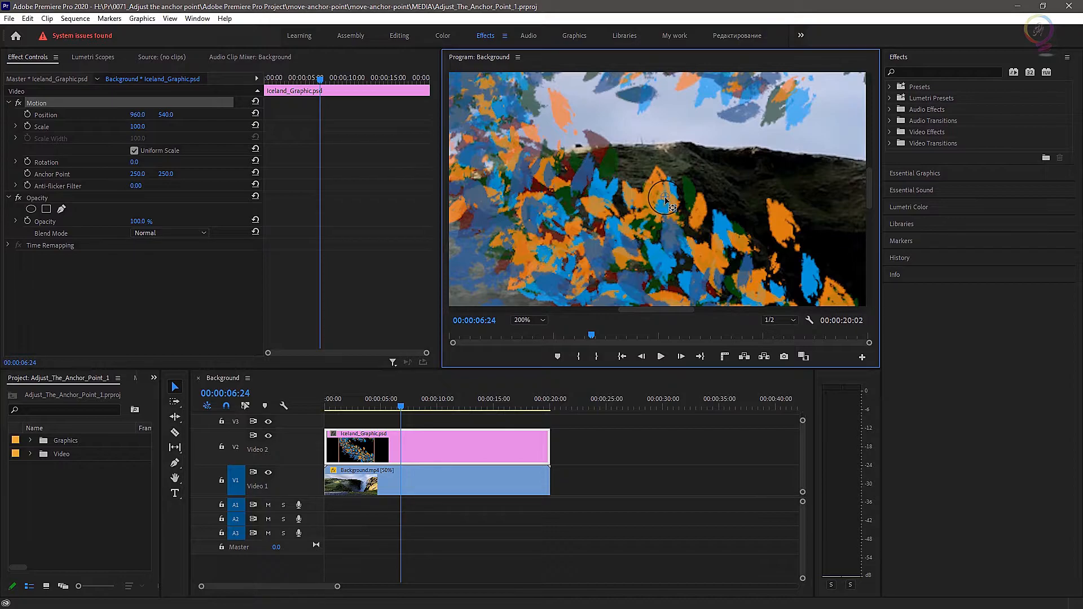
left_click_drag(666, 198, 744, 134)
key("ctrl+z")
left_click(532, 320)
left_click(533, 330)
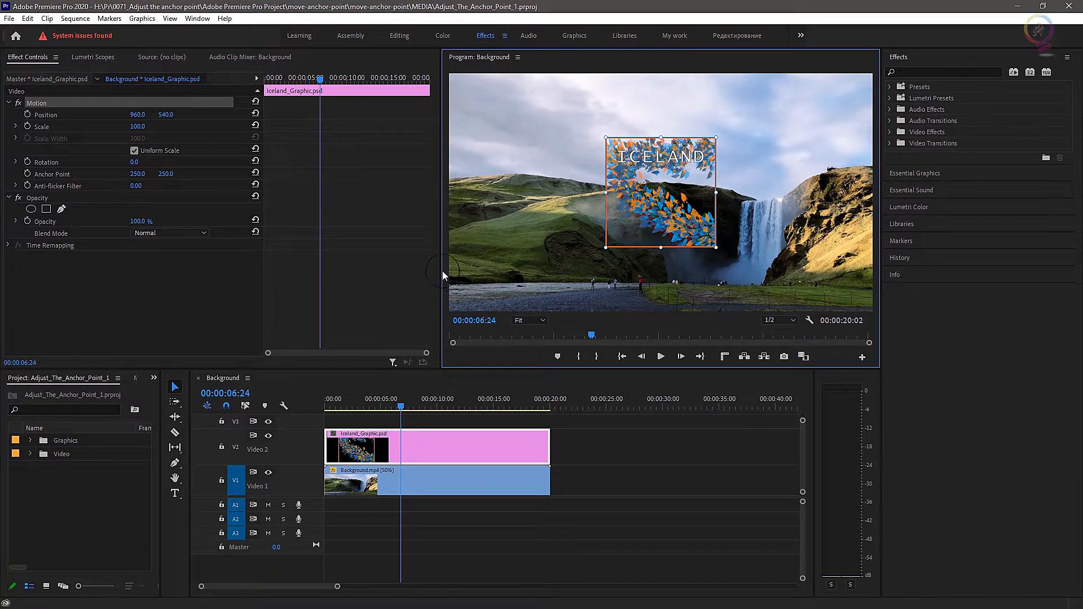
Enlarge the Program Monitor by narrowing the Effect Controls area and reducing the timeline's height.
left_click_drag(438, 266, 333, 266)
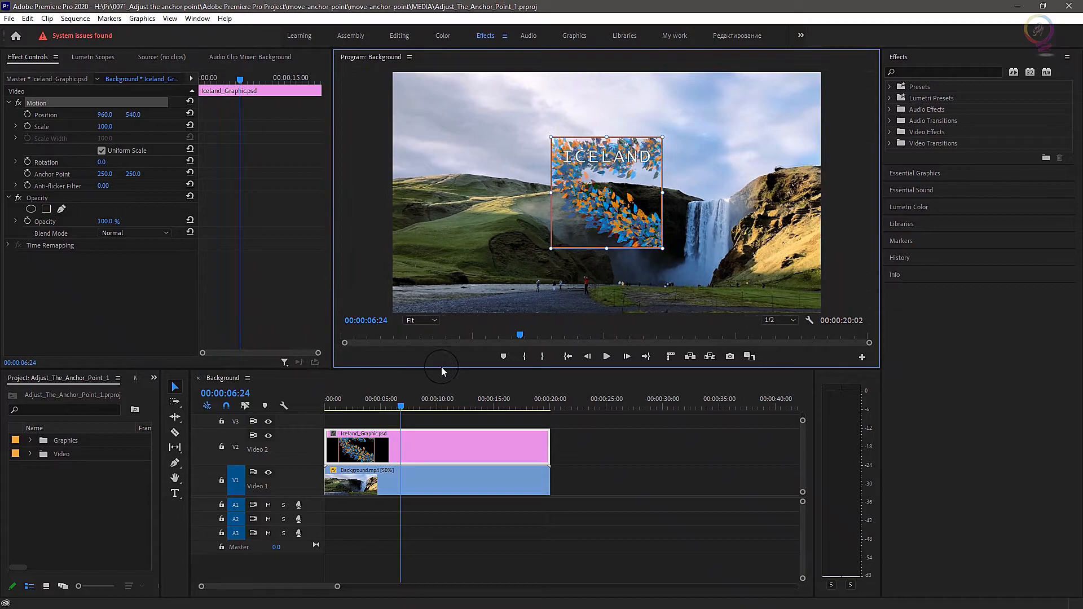
left_click_drag(442, 368, 425, 435)
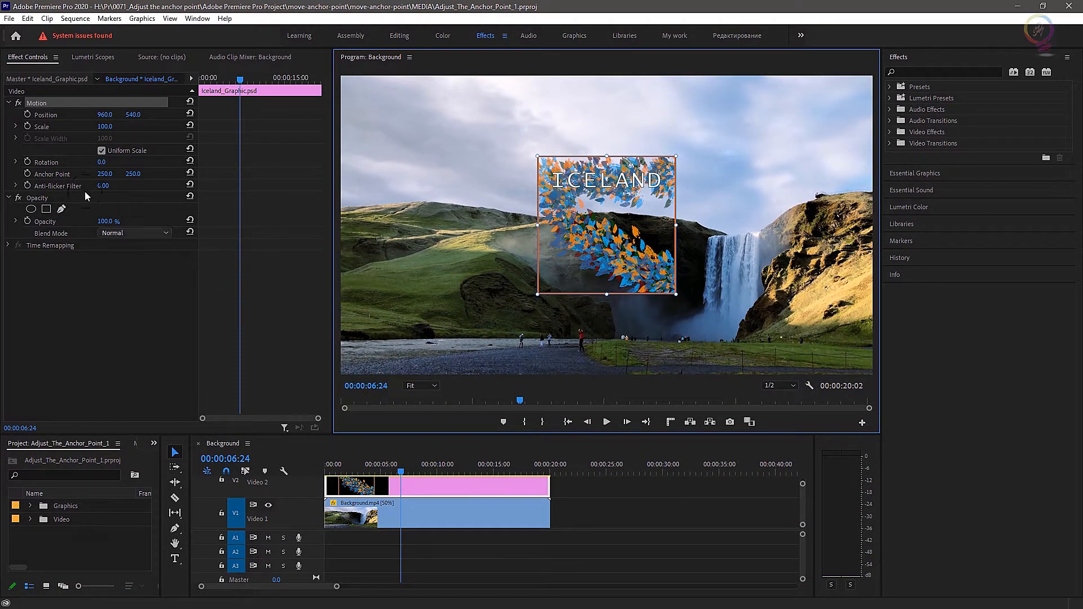
Try rotating the graphic about its centred anchor point to about 266.2°, and reset Rotation.
left_click(16, 162)
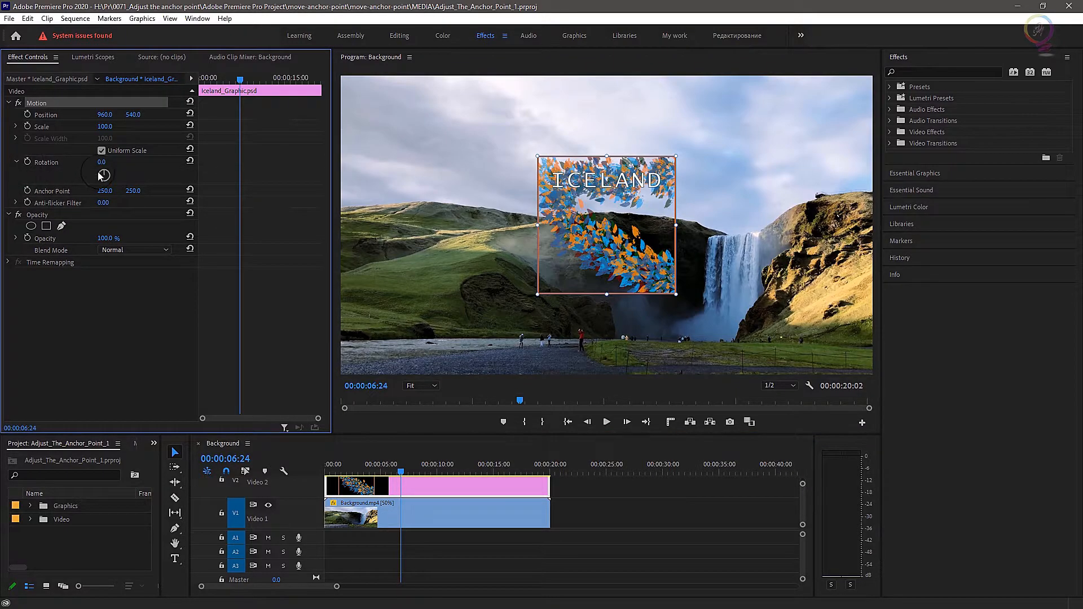
left_click_drag(100, 176, 55, 183)
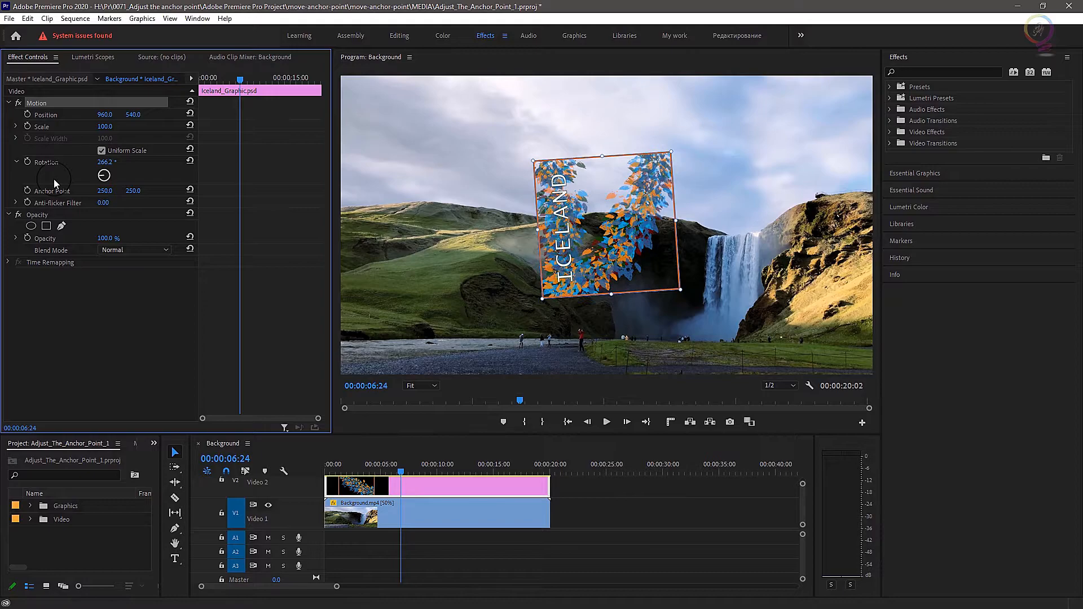
left_click(190, 163)
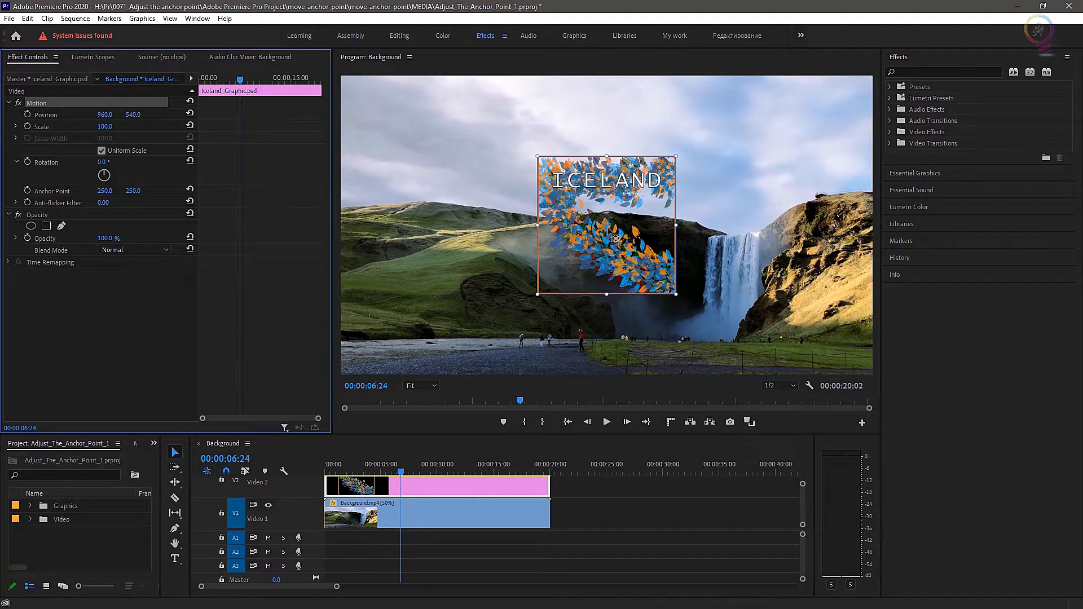
Move the anchor point to about 464.8, 207.2, test the rotation at about -1x-132.6°, and reset Rotation.
left_click_drag(609, 228, 665, 214)
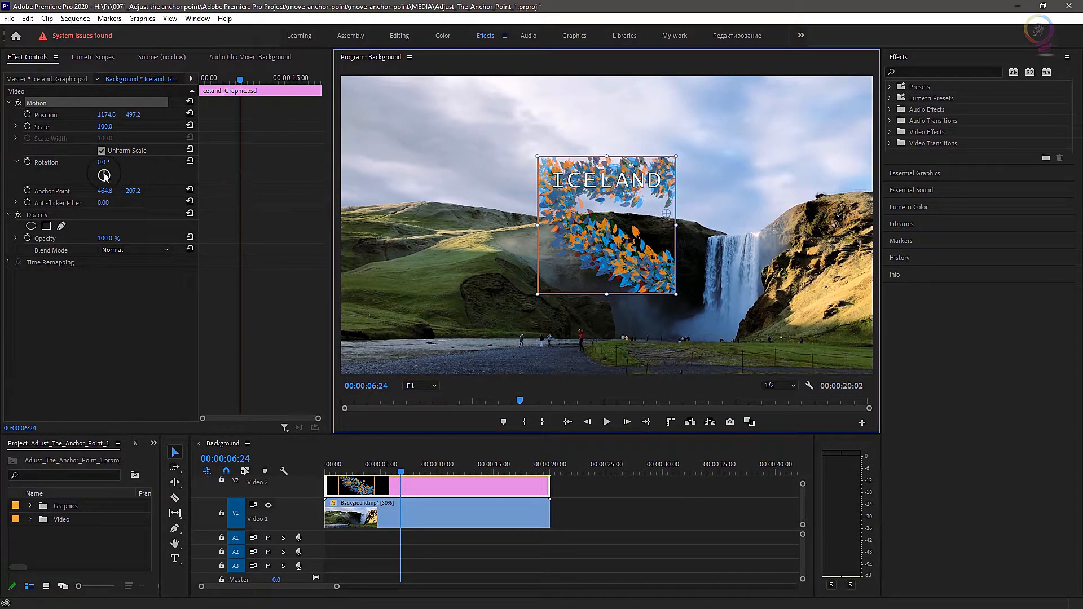
left_click_drag(105, 175, 84, 195)
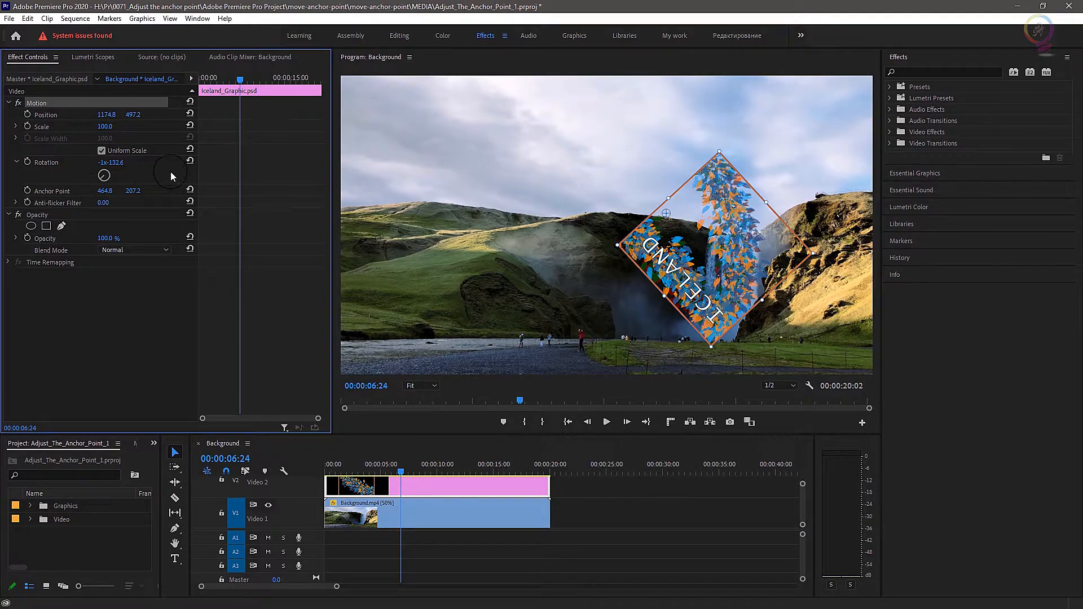
left_click(191, 162)
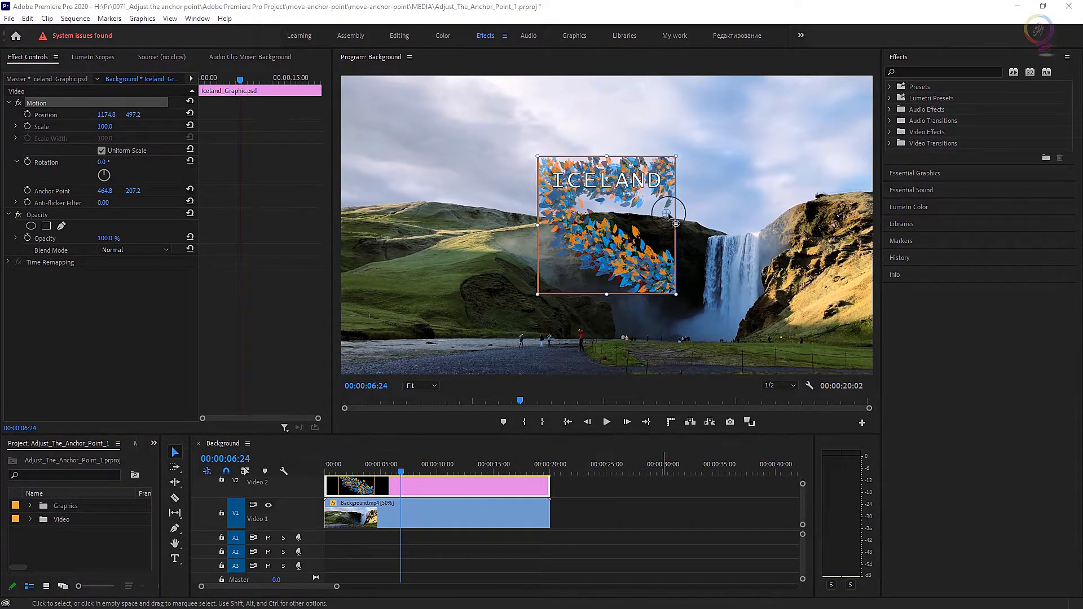
Shift the graphic's anchor point to about 436.3, 201.1, and reset all Motion properties.
mouse_move(666, 214)
left_mouse_down()
mouse_move(561, 240)
mouse_move(645, 228)
mouse_move(661, 210)
mouse_move(652, 213)
left_mouse_up()
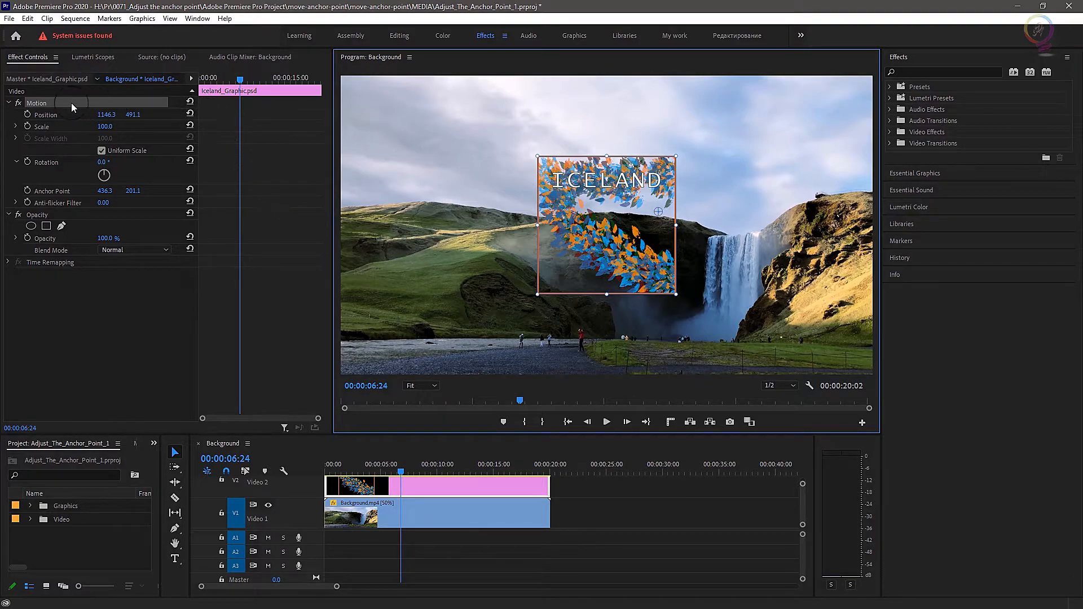
left_click(190, 103)
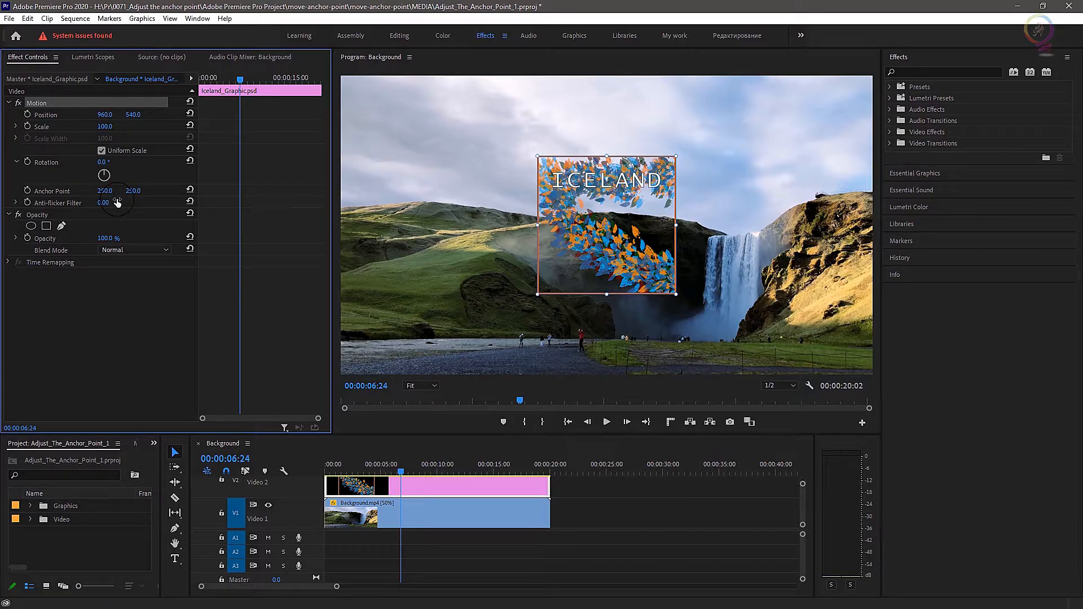
Try setting the graphic's horizontal Position to about 663 and its Anchor Point X to about 410, and reset the Motion effect.
left_click_drag(105, 115, 78, 115)
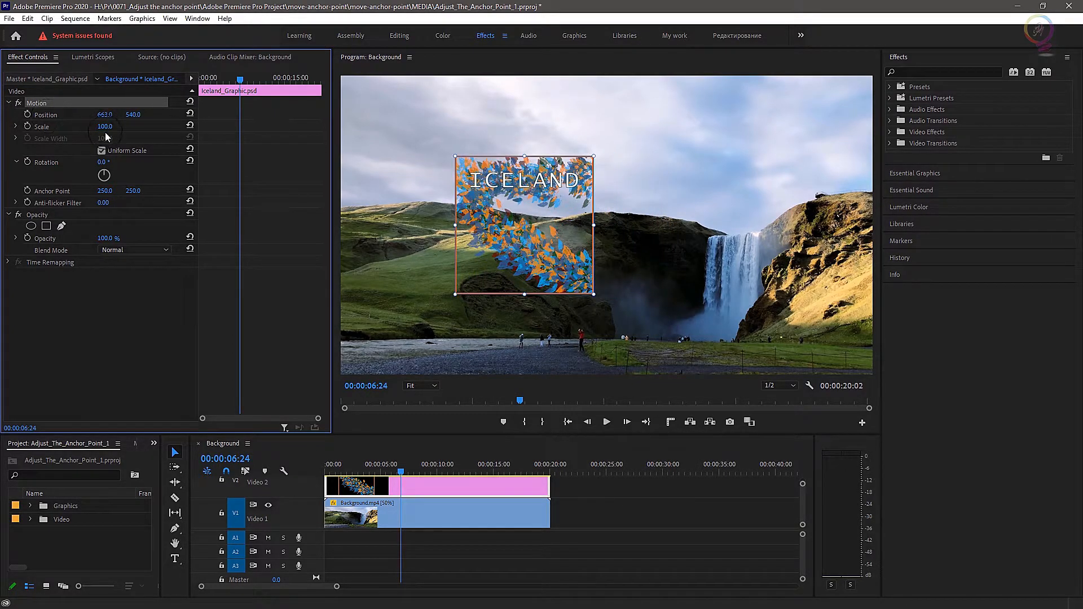
mouse_move(99, 194)
left_mouse_down()
mouse_move(39, 193)
mouse_move(89, 190)
left_mouse_up()
left_click_drag(103, 197, 207, 206)
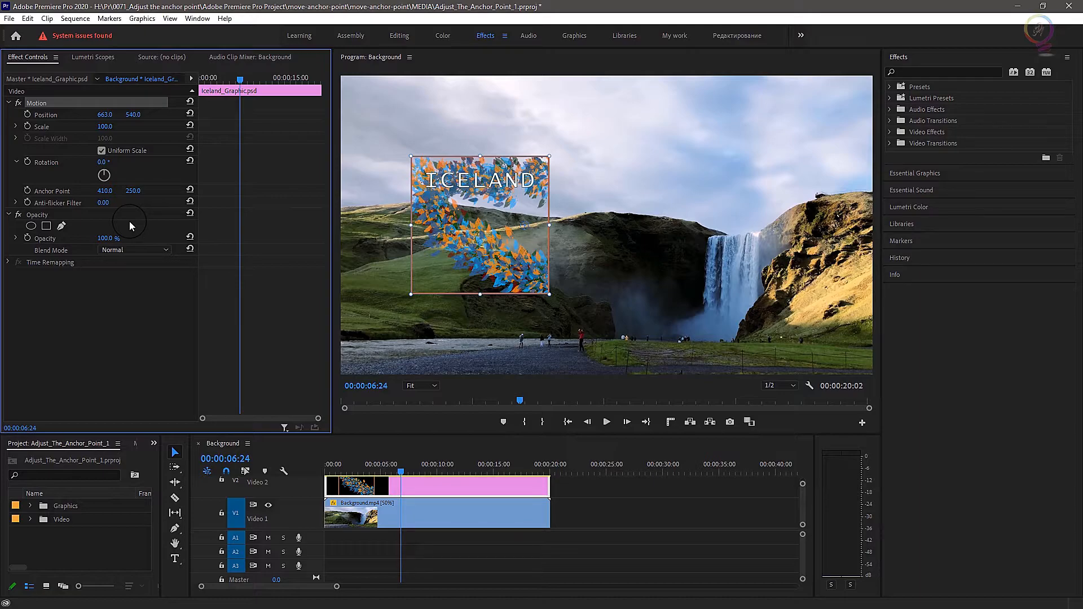
left_click(190, 101)
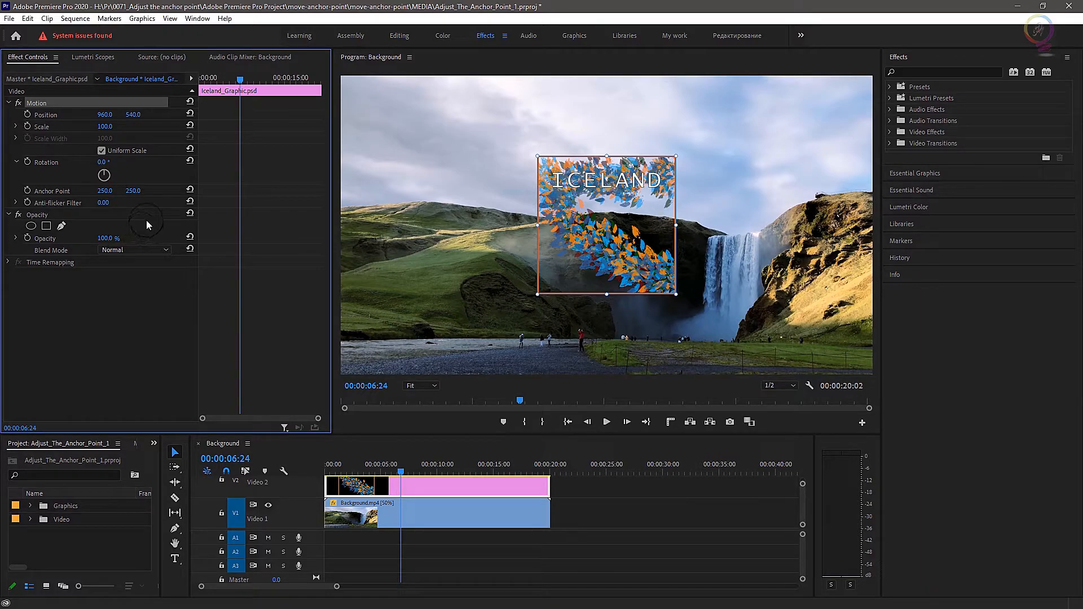
Move the playhead to 00:00:08:02 and enable Rotation keyframing on the graphic with a first keyframe at 0°.
left_click(102, 191)
left_click(404, 479)
left_click_drag(403, 473, 415, 483)
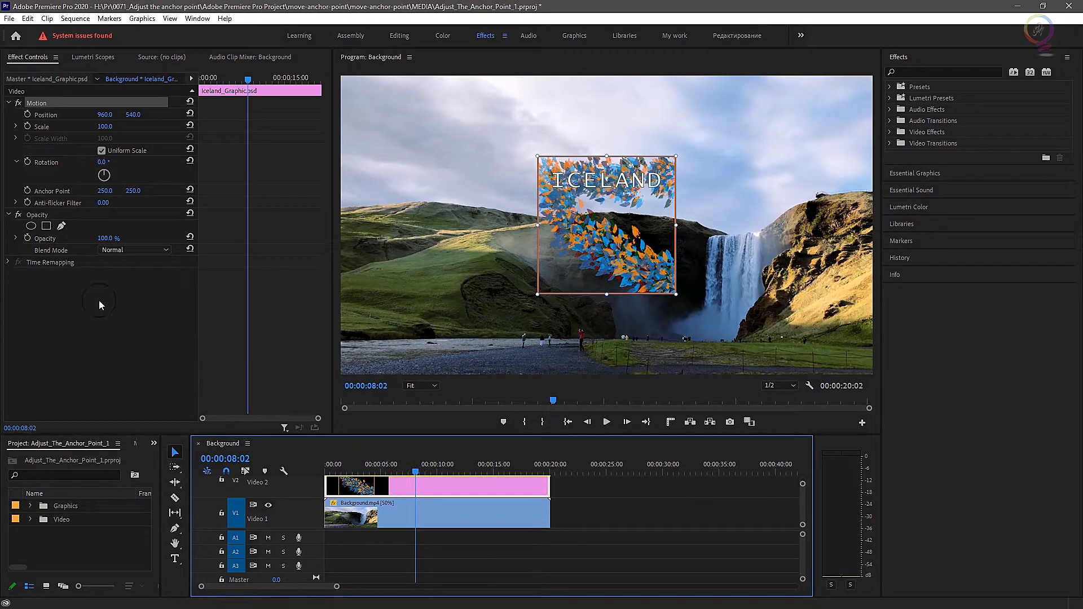
left_click(27, 163)
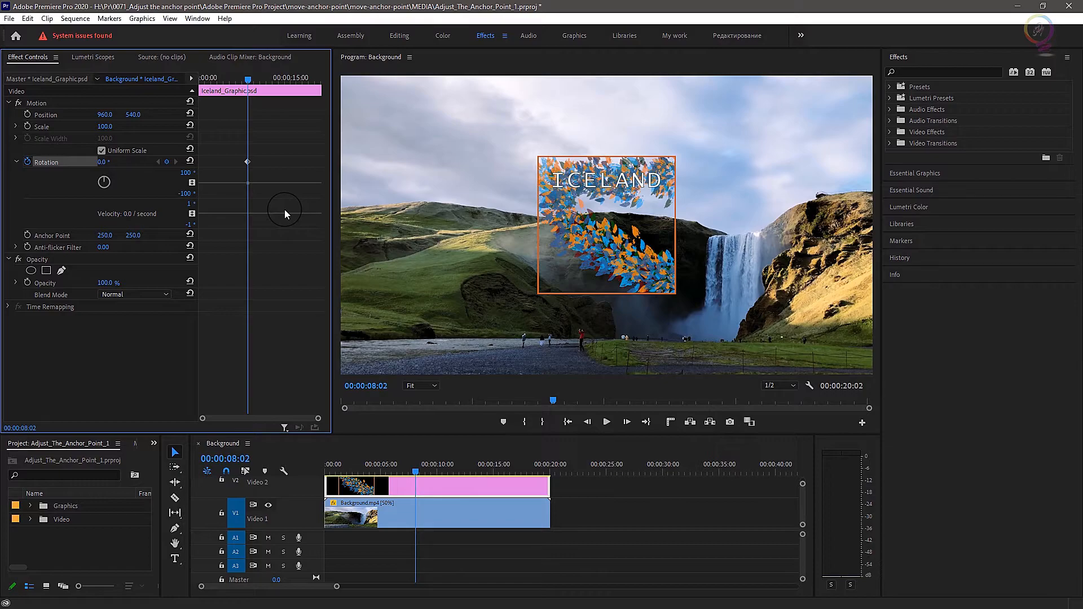
With the preview at 100% and Motion selected, snap the anchor point to the graphic's lower-left corner at 0, 500.
left_click(434, 386)
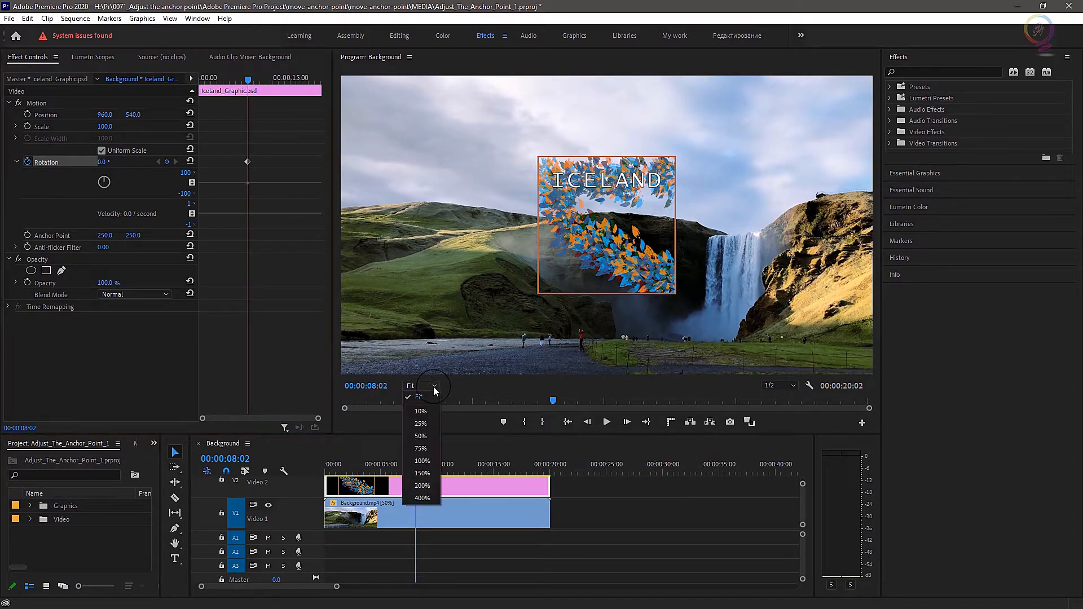
left_click(429, 460)
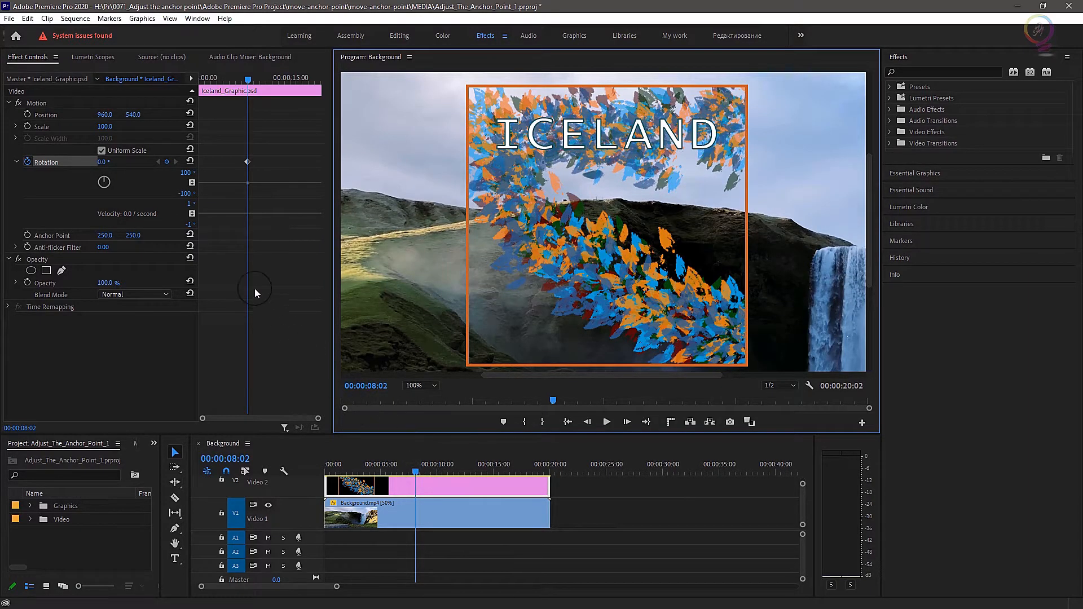
left_click(66, 97)
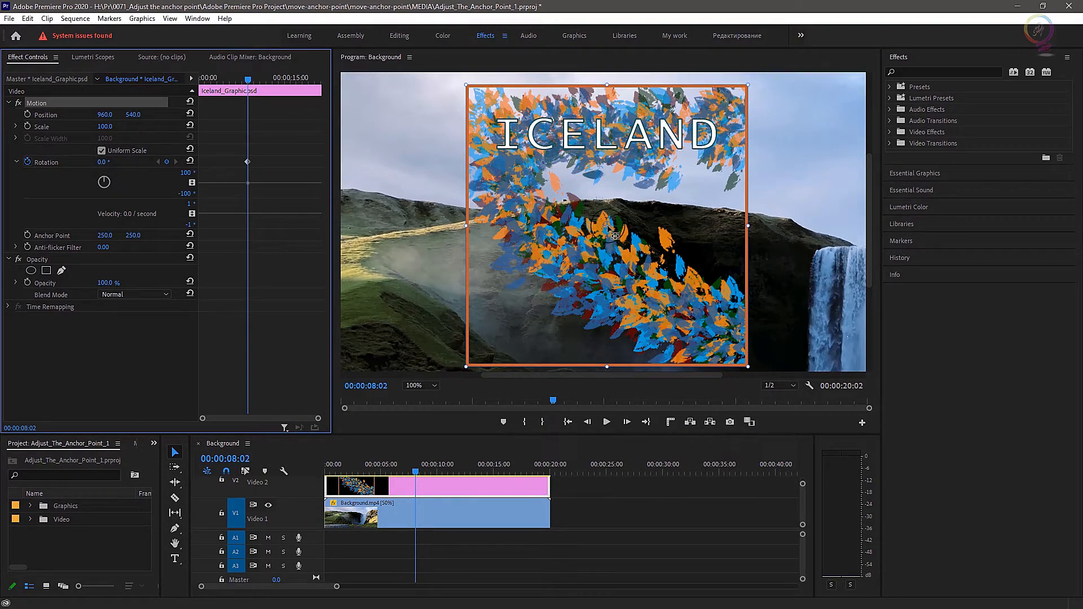
left_click_drag(608, 228, 474, 364)
key("ctrl")
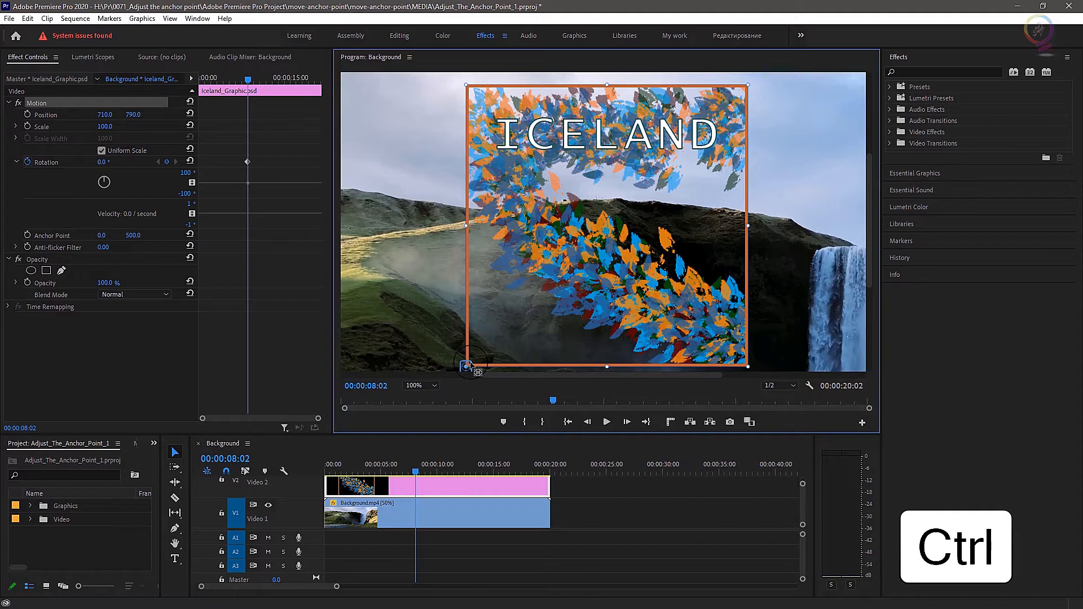
Snap the graphic's anchor point to its upper-right corner, move it down the right edge, and return it to the lower-left corner at 0, 500.
left_click_drag(465, 367, 754, 96)
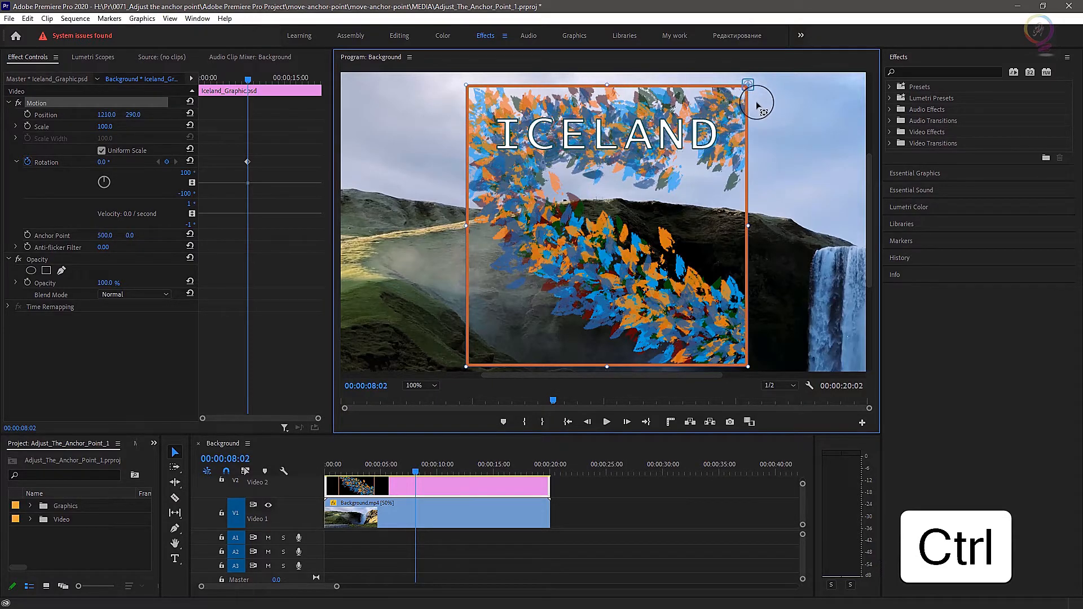
left_click_drag(756, 219, 756, 236)
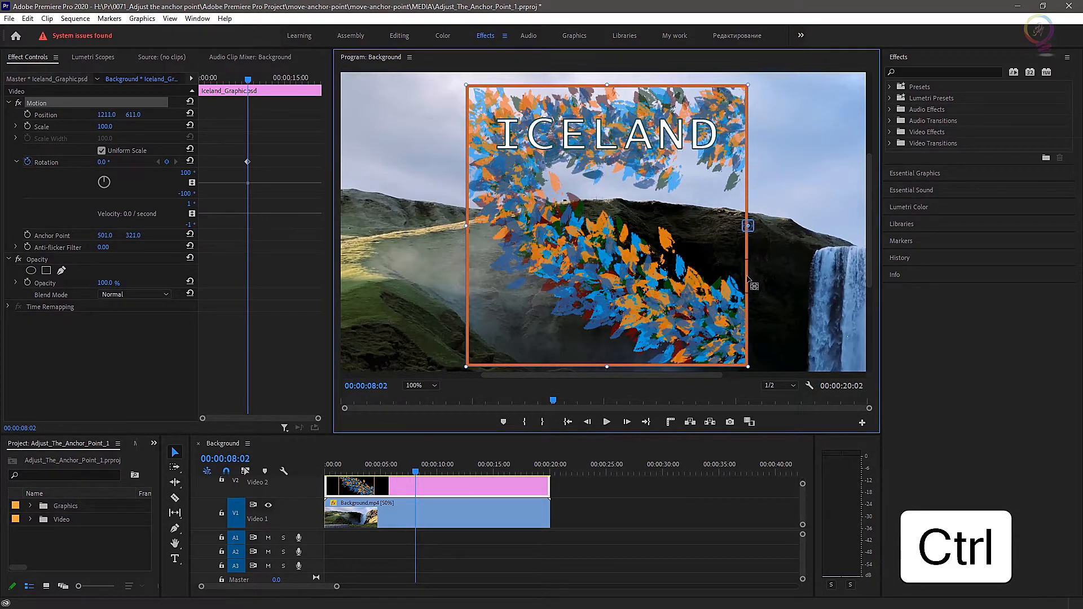
left_click_drag(745, 361, 468, 367)
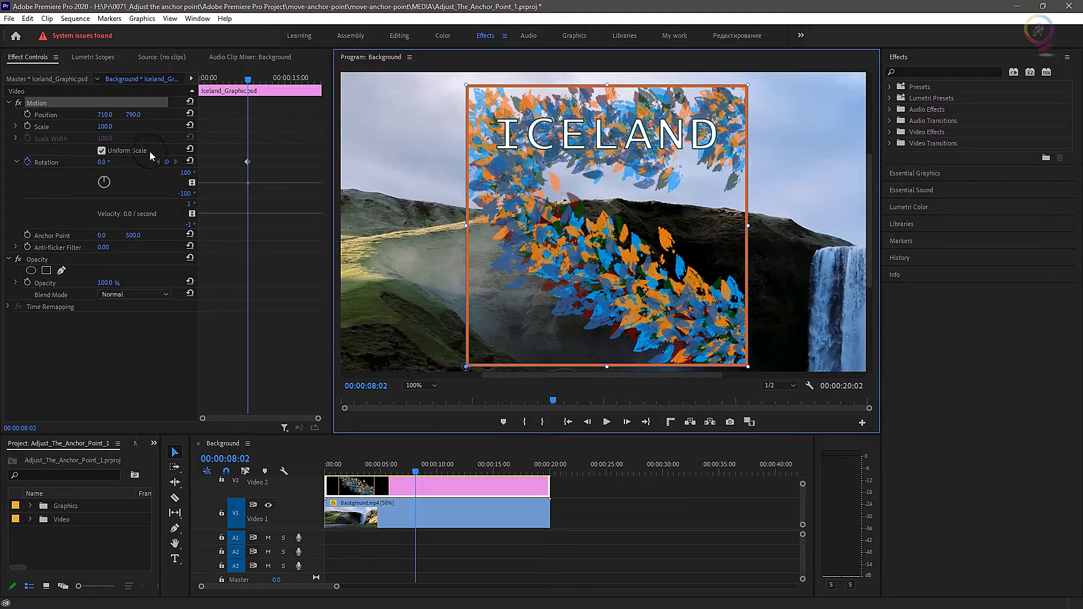
Move the playhead to 00:00:03:15 and set the graphic's Rotation to -90° as a second keyframe.
left_click(404, 479)
left_click_drag(404, 478, 365, 481)
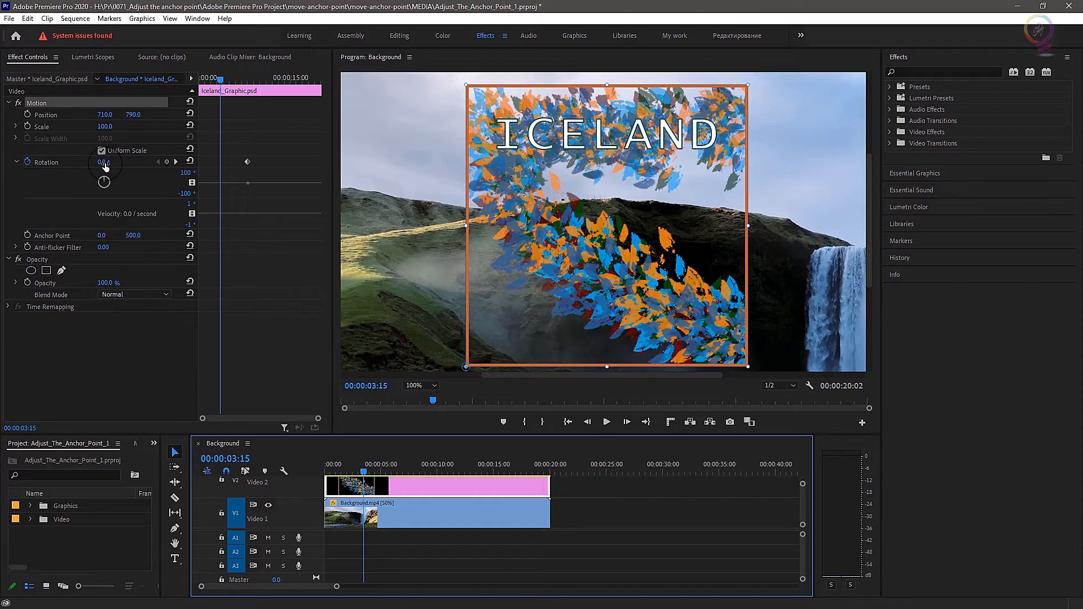
left_click_drag(105, 163, 57, 167)
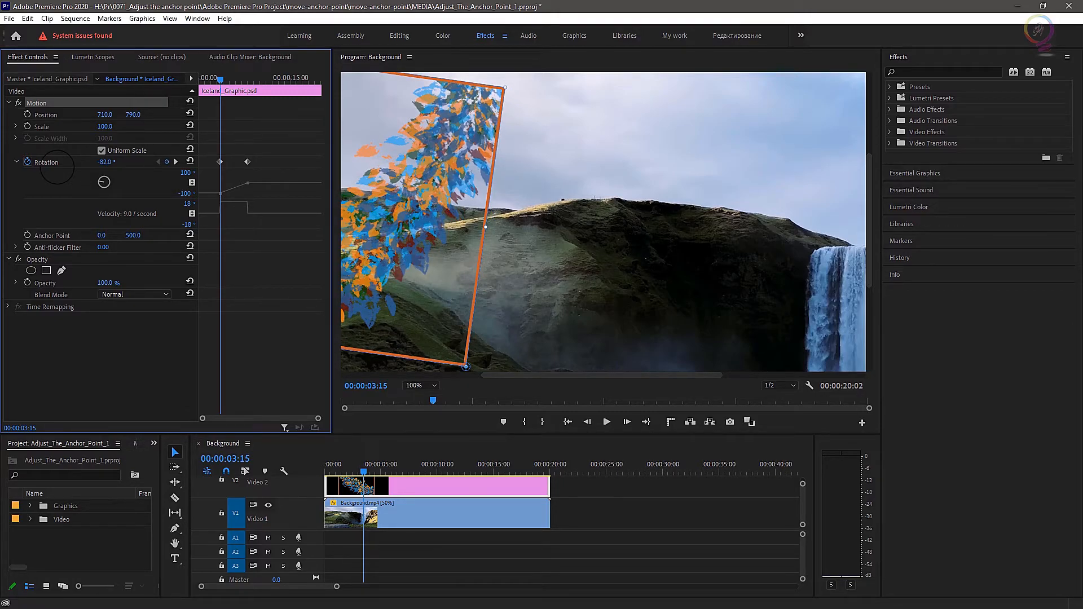
left_click(106, 162)
type("-90")
key("Return")
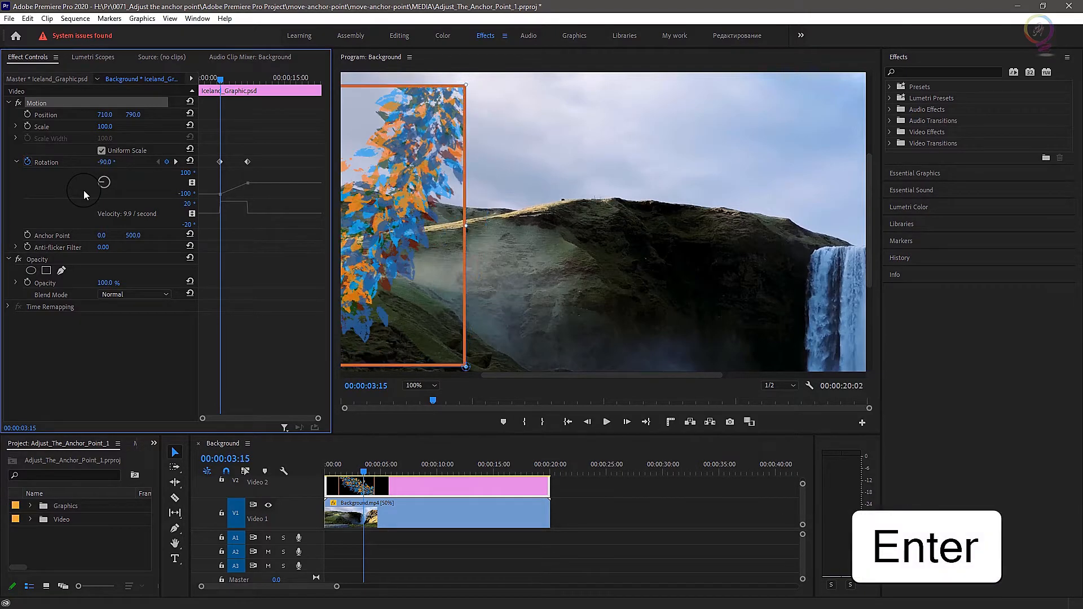
Set the preview zoom to Fit and enable Position keyframing on the graphic with a keyframe at 00:00:03:15.
left_click(420, 388)
left_click(422, 395)
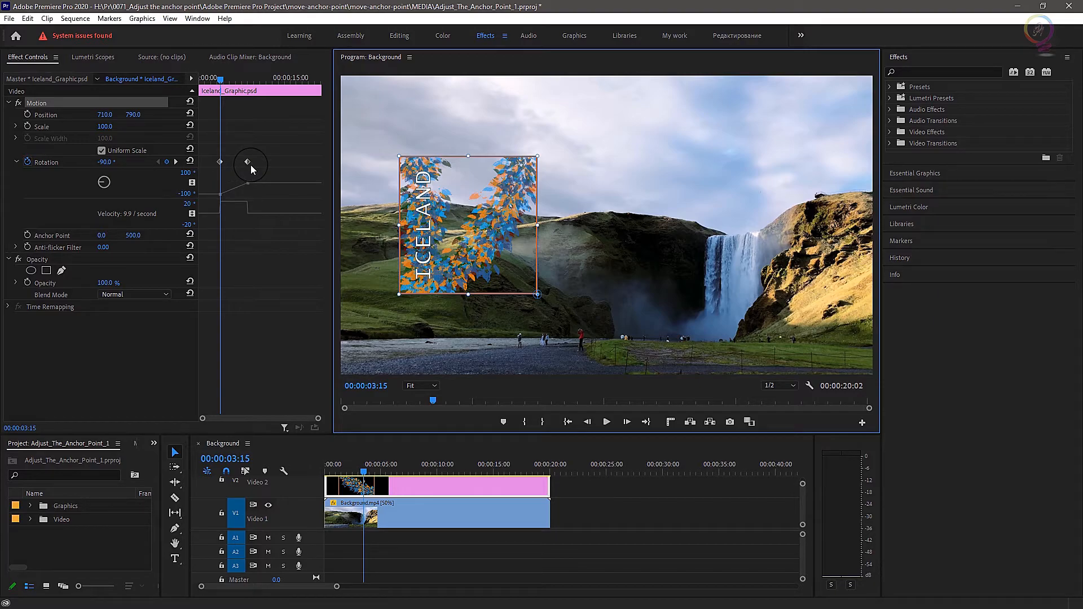
left_click(28, 115)
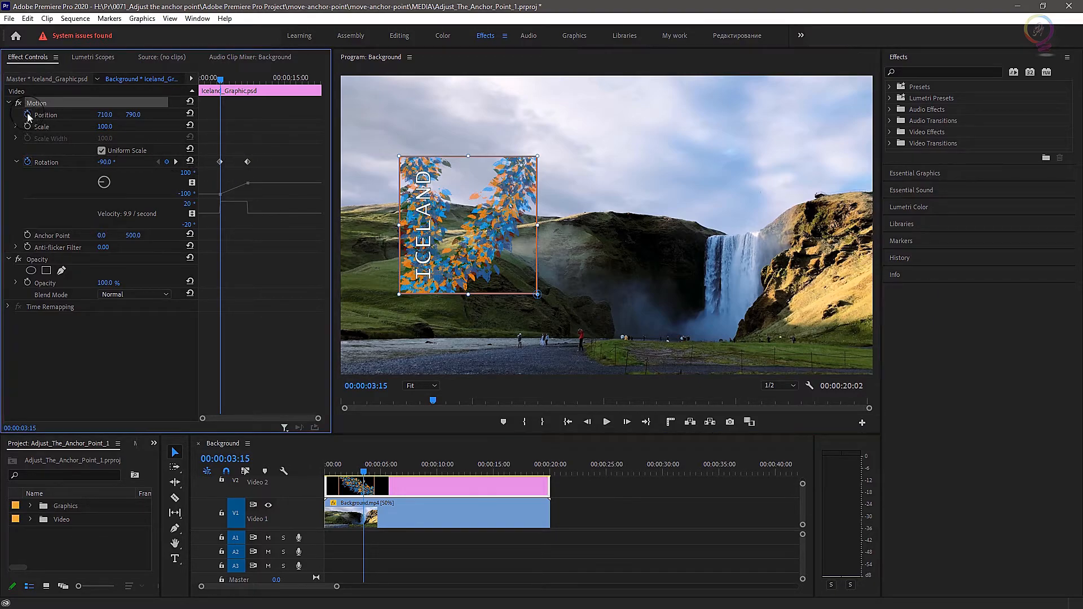
left_click(28, 115)
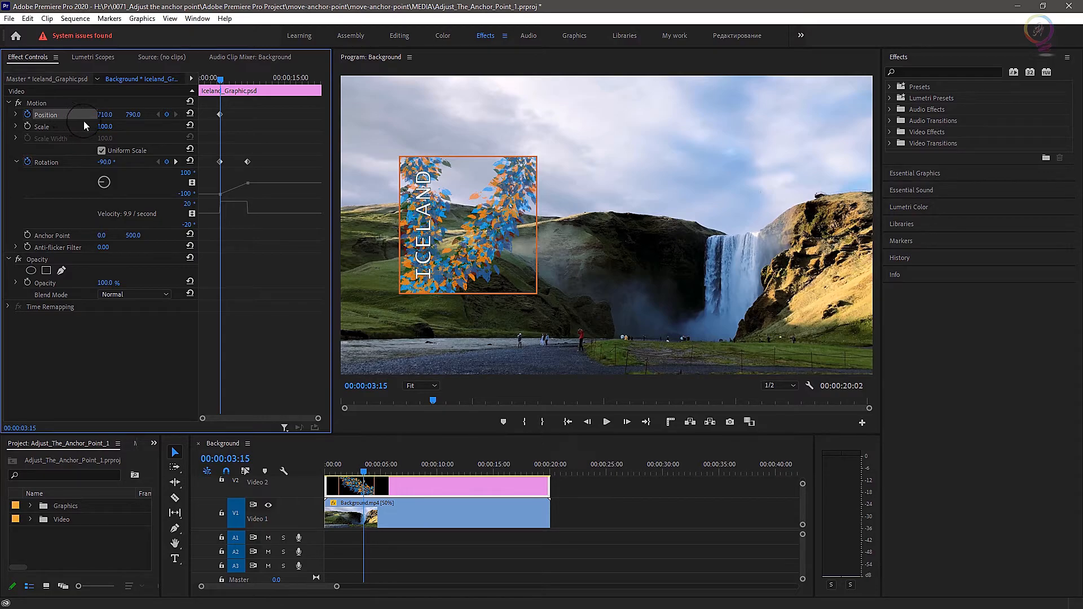
Play and scrub through the sequence to review the graphic's rotation around its lower-left corner.
left_click(363, 476)
key("space")
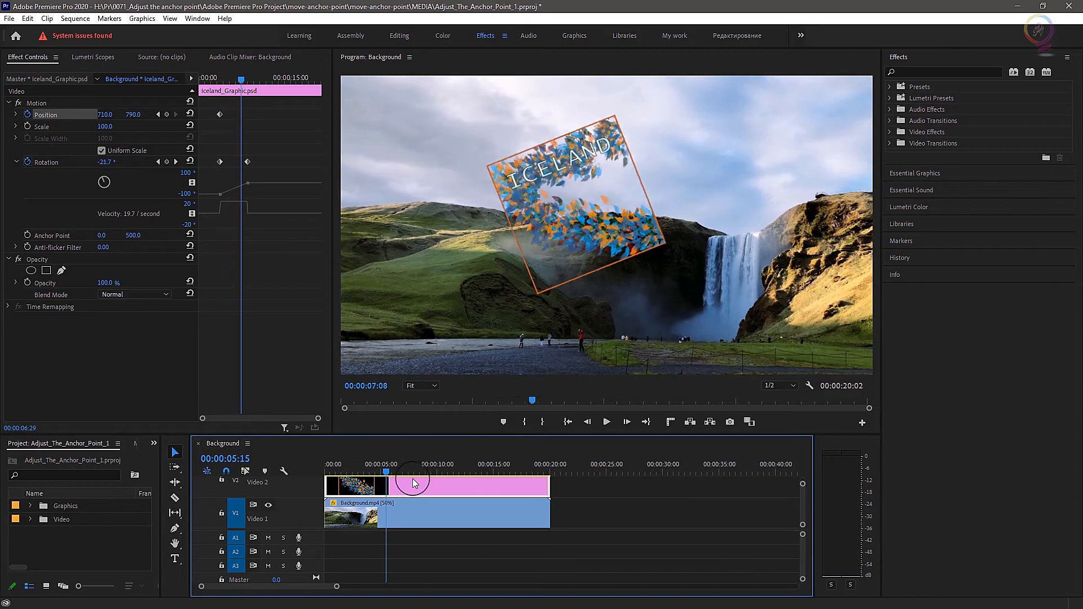
left_click_drag(449, 486, 361, 488)
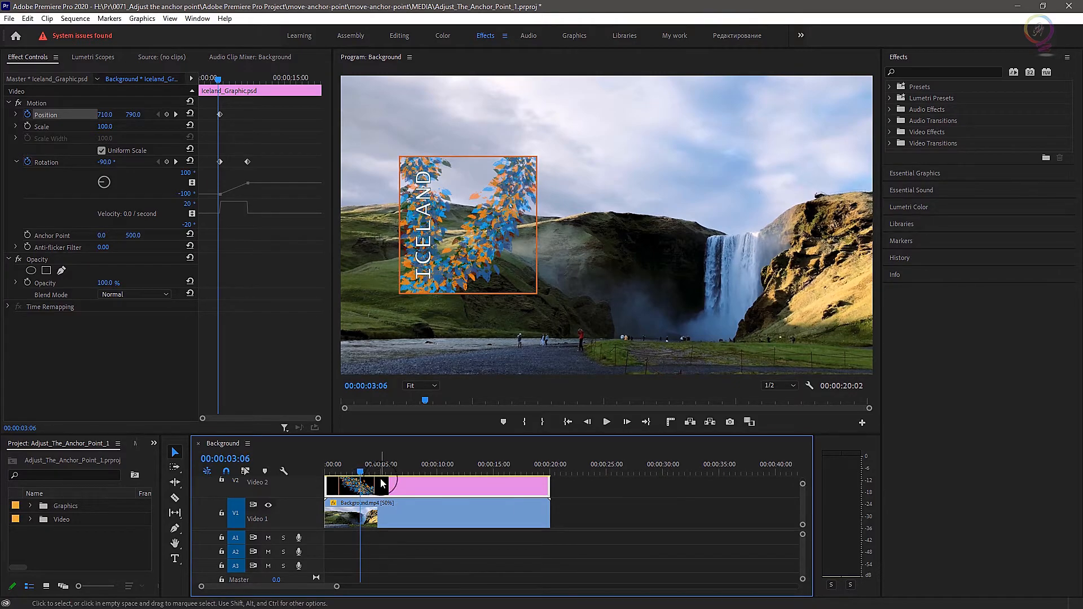
left_click(606, 422)
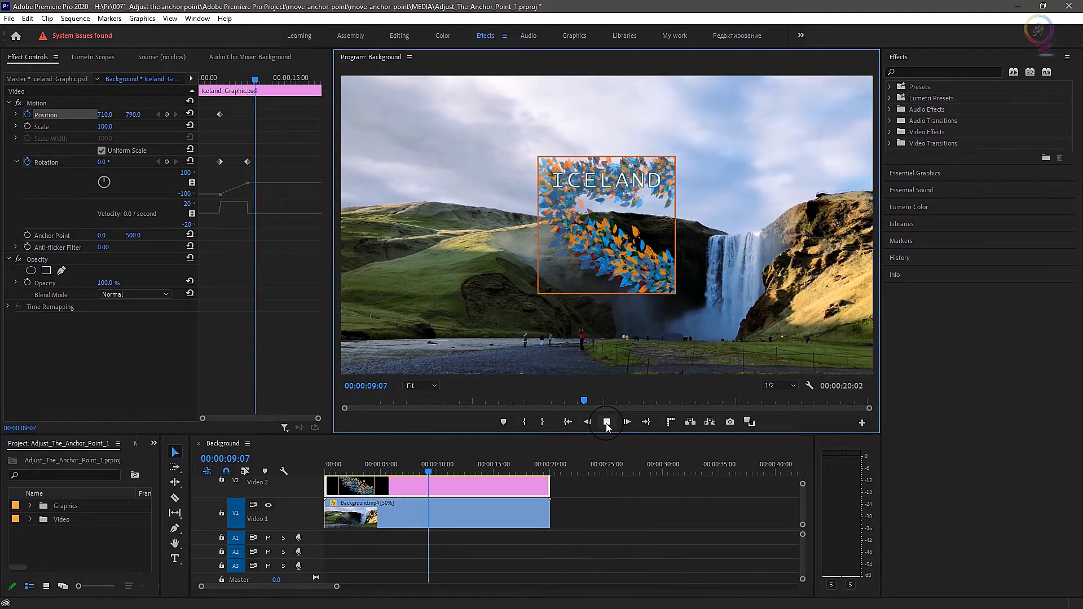
left_click(606, 422)
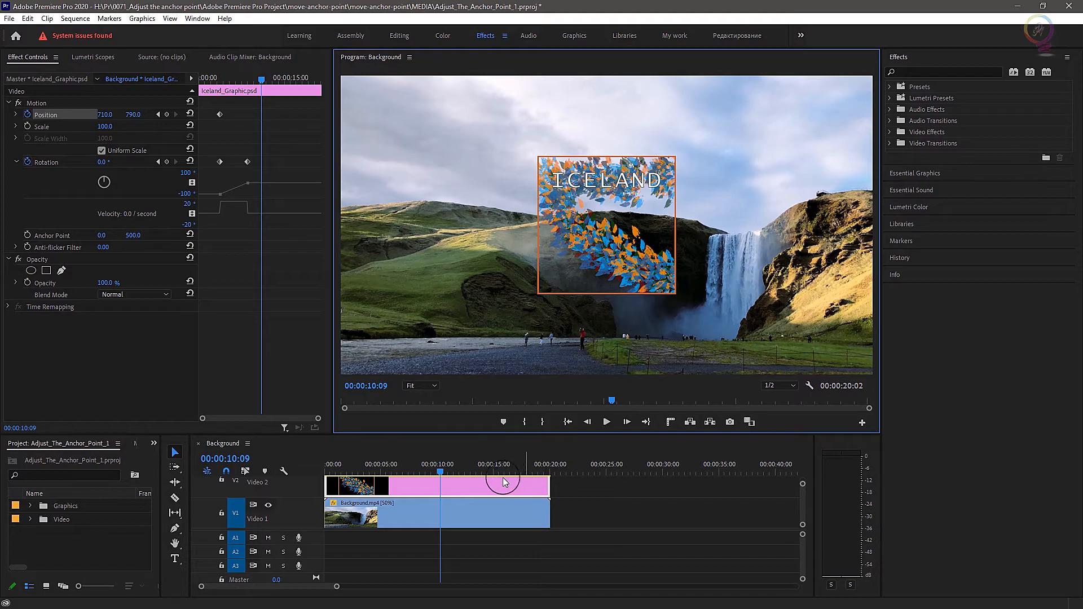
At 00:00:00:00, set the graphic's horizontal Position to about -23, and scrub the sequence to preview the slide-in and rotation.
left_click_drag(256, 76, 189, 75)
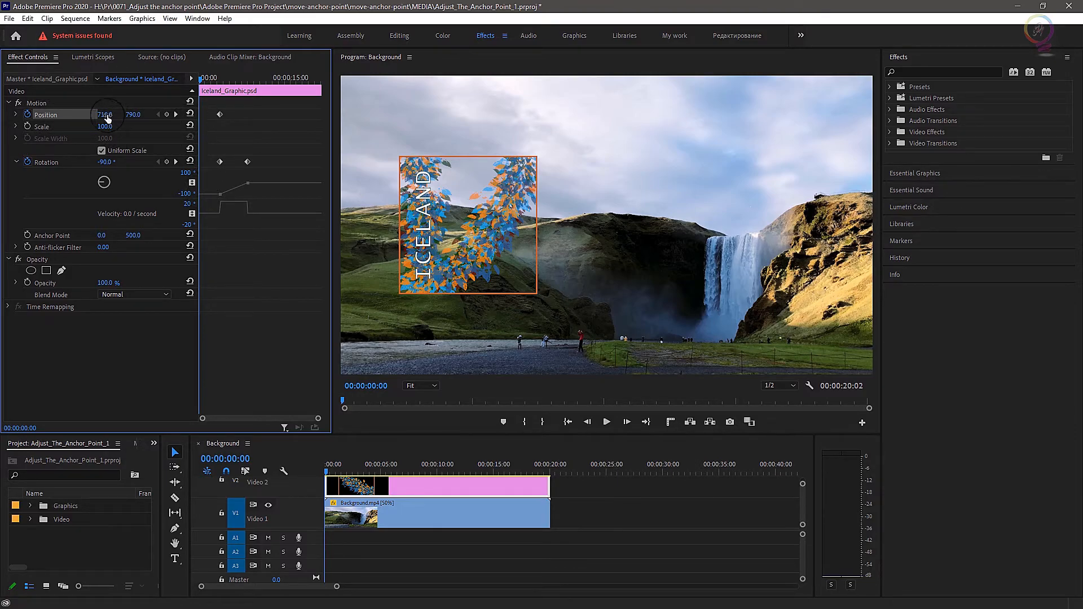
left_click_drag(107, 117, 15, 130)
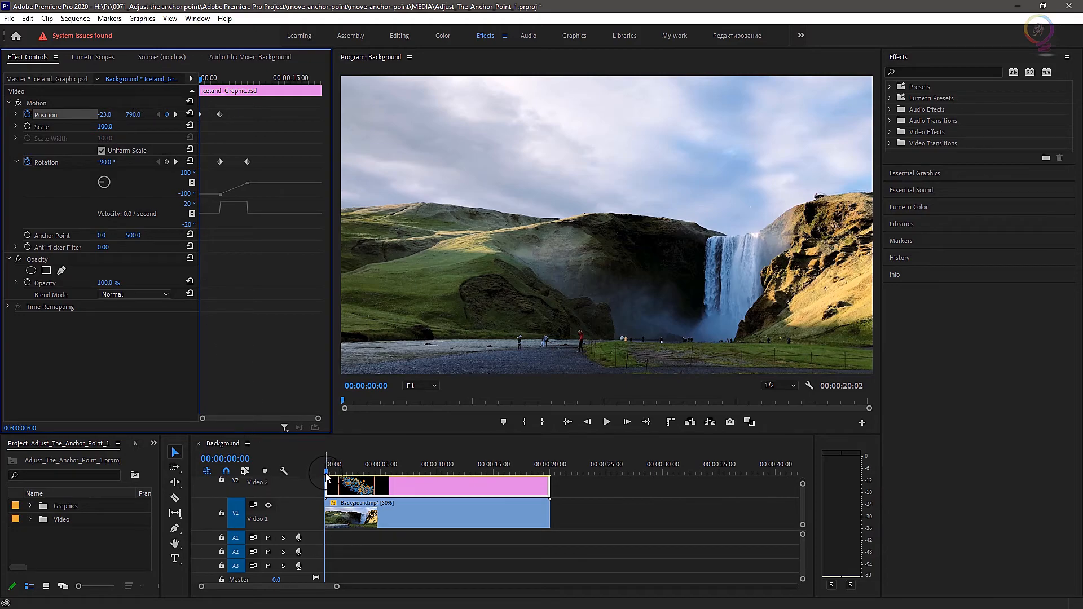
left_click_drag(326, 473, 475, 496)
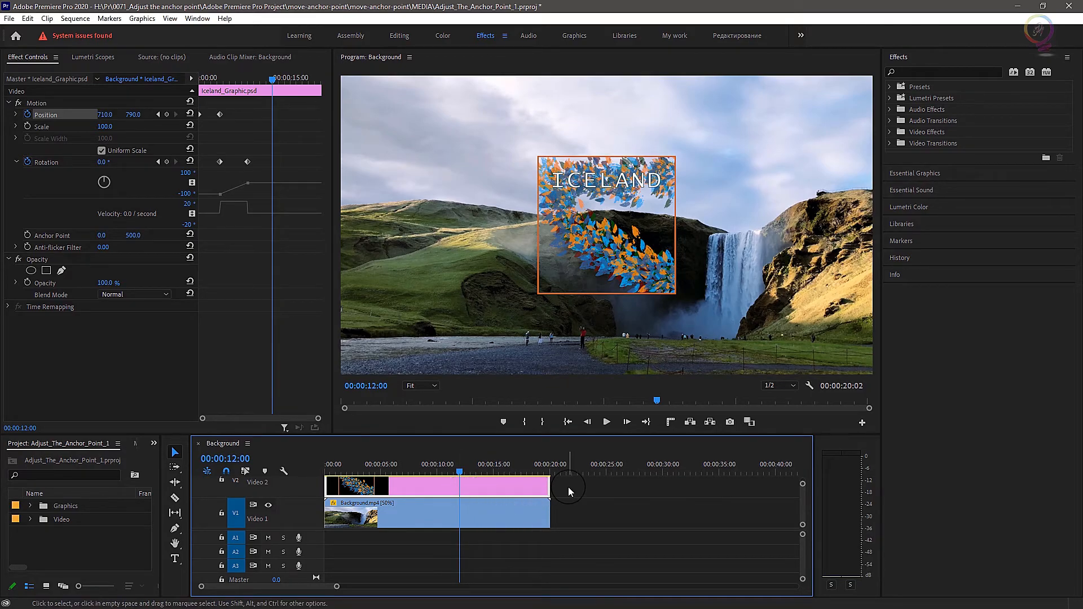